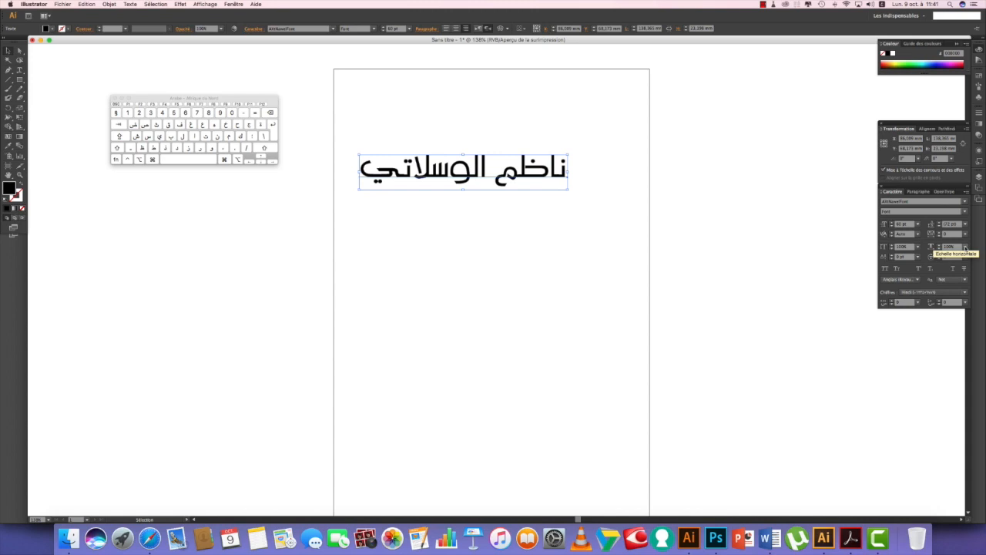
Step: Set the Arabic name's tracking to 100, raise its vertical scale, then switch to Illustrator CC
click(965, 234)
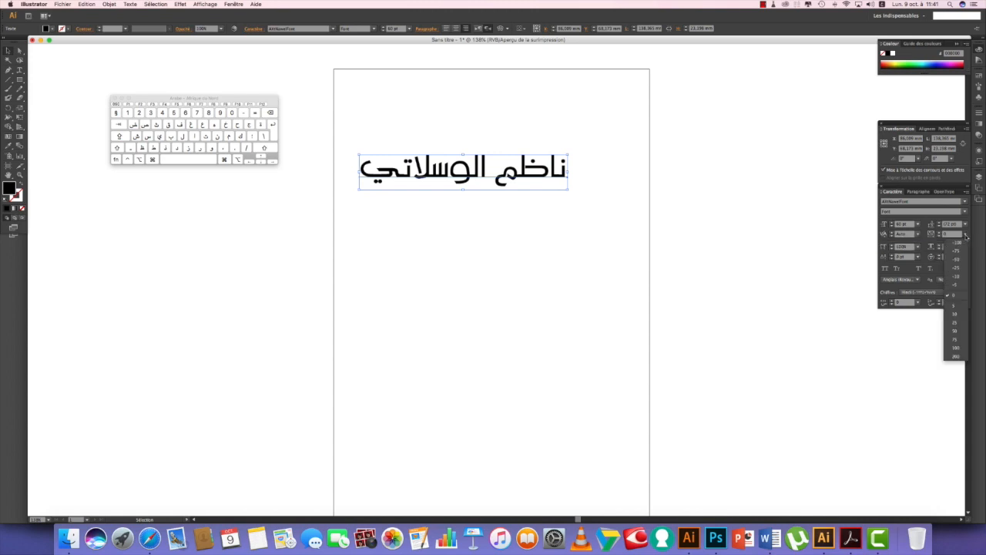
click(956, 349)
click(917, 247)
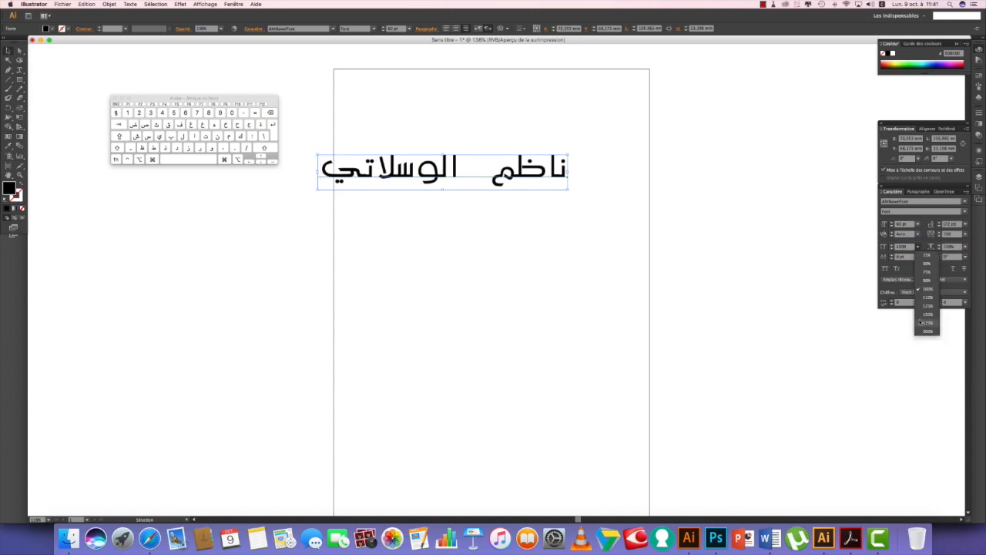
click(919, 324)
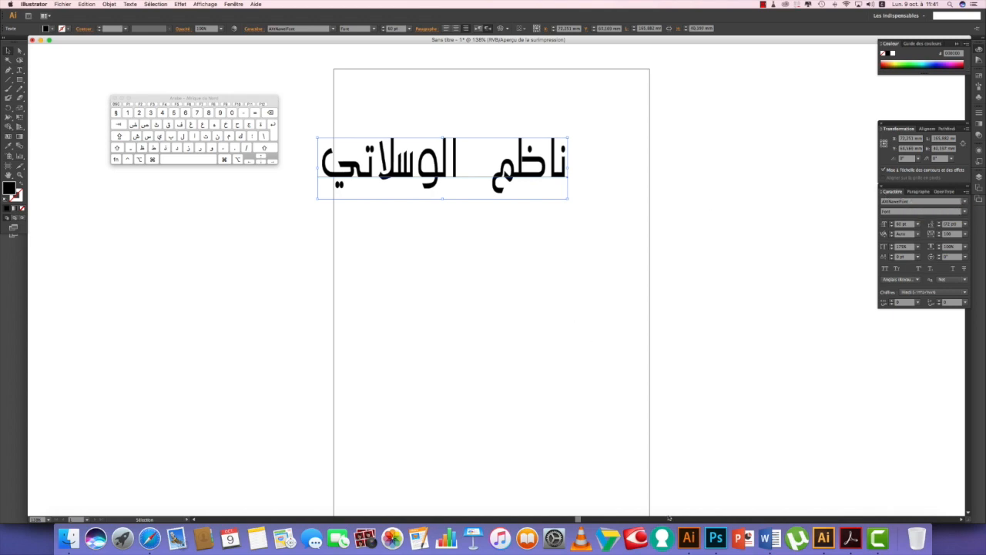
click(688, 537)
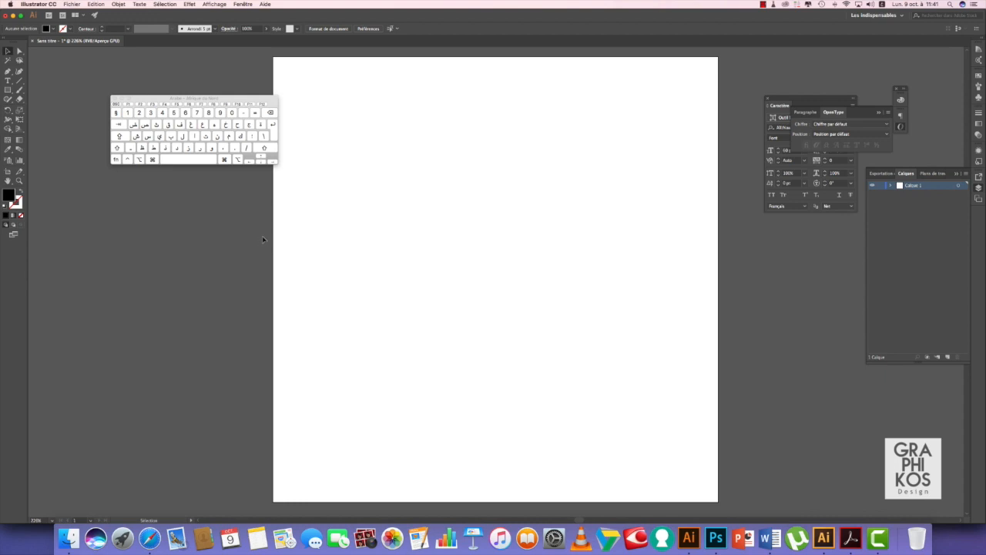
click(8, 80)
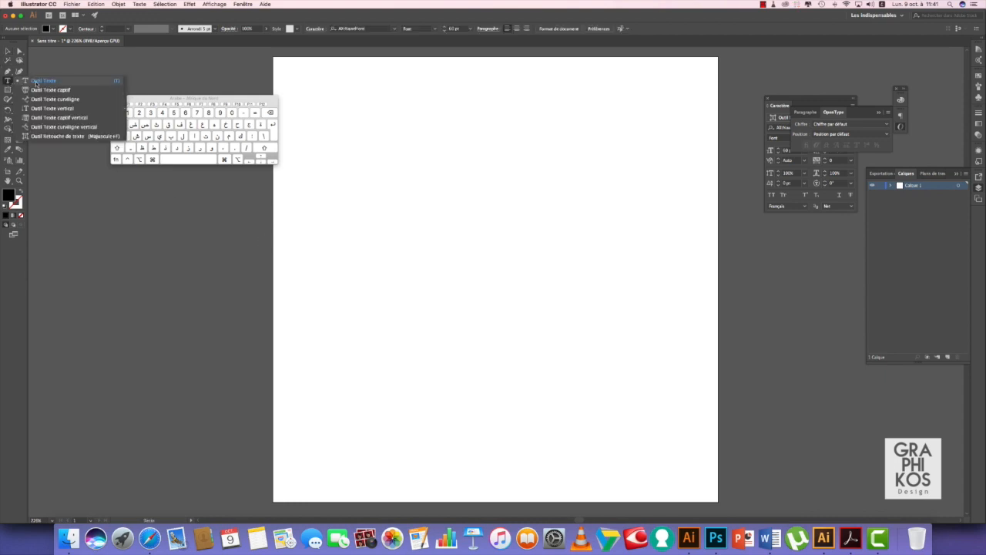
click(58, 82)
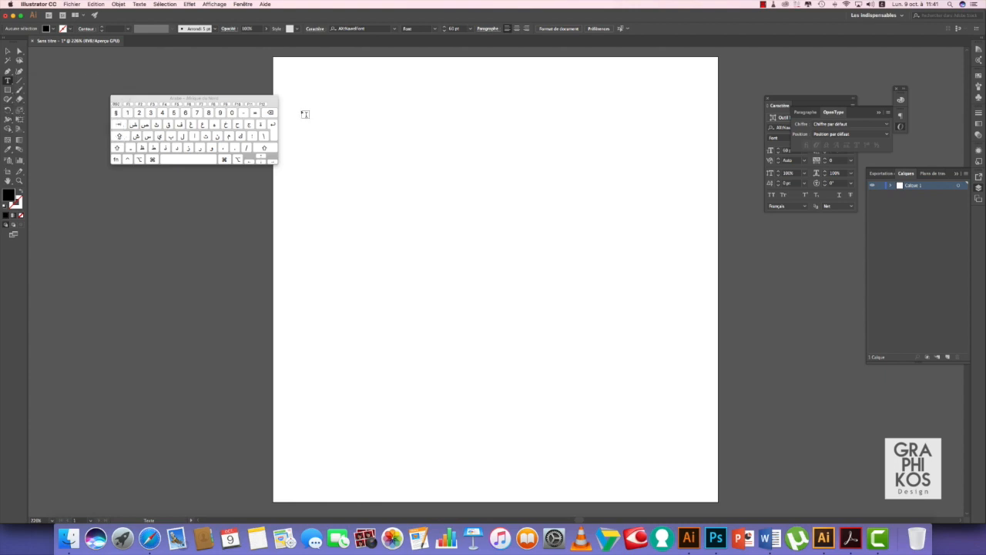
click(605, 188)
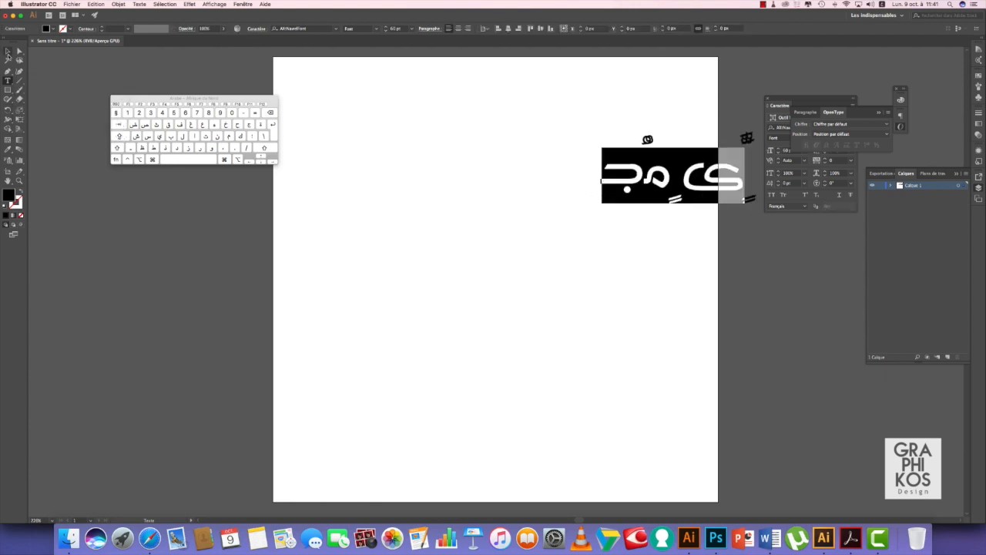
click(8, 51)
drag(686, 185, 549, 193)
key(t)
key(super+a)
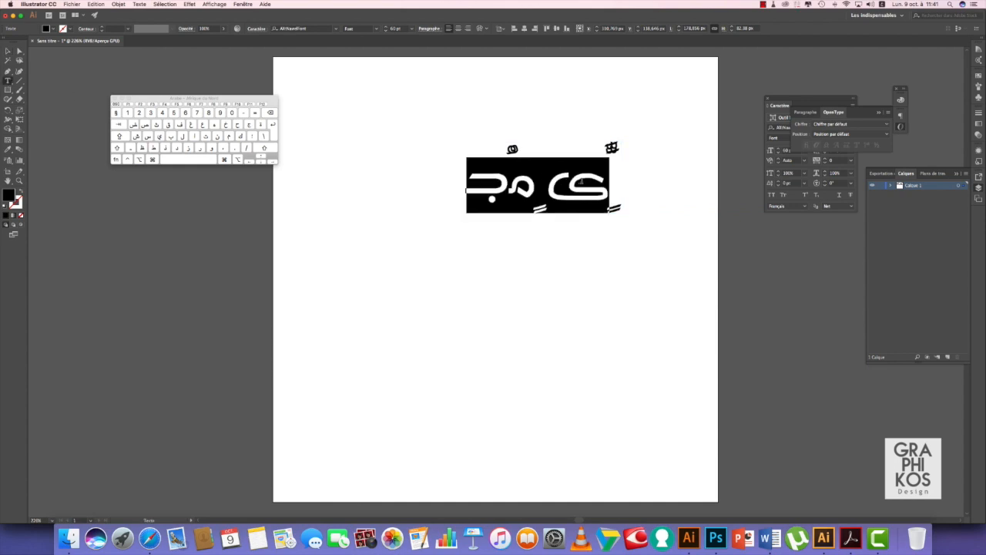
key(BackSpace)
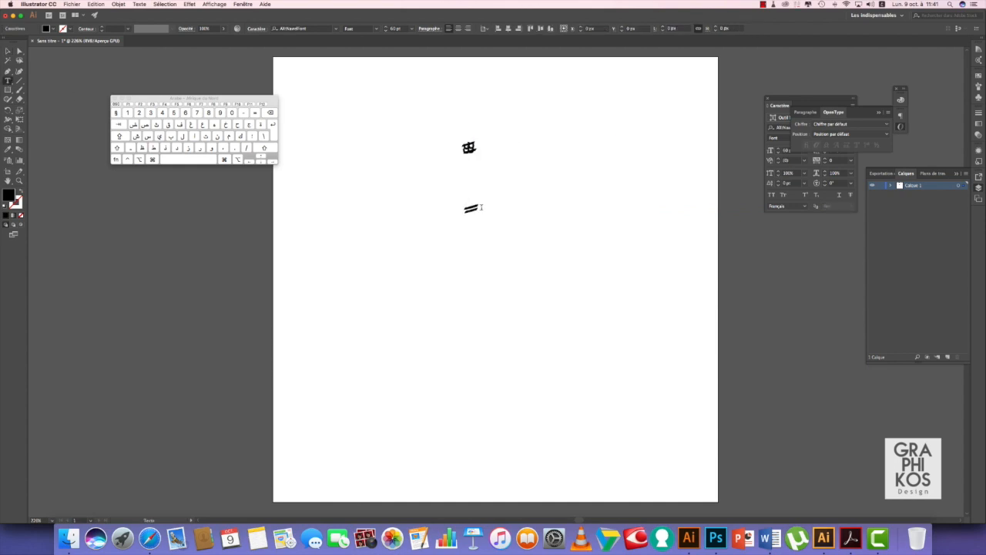
key(BackSpace)
click(218, 136)
click(194, 136)
click(142, 148)
click(228, 137)
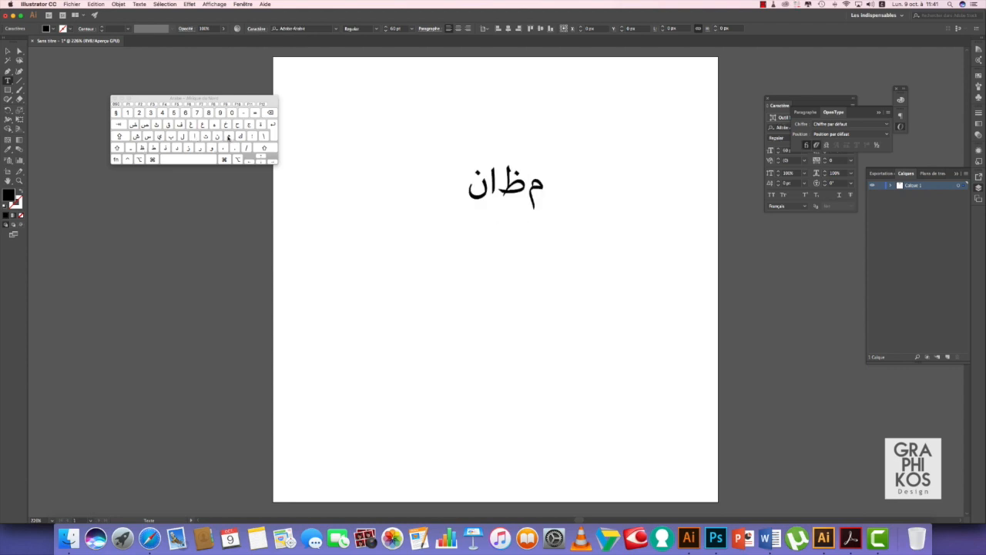
click(190, 160)
click(194, 137)
click(183, 136)
click(212, 148)
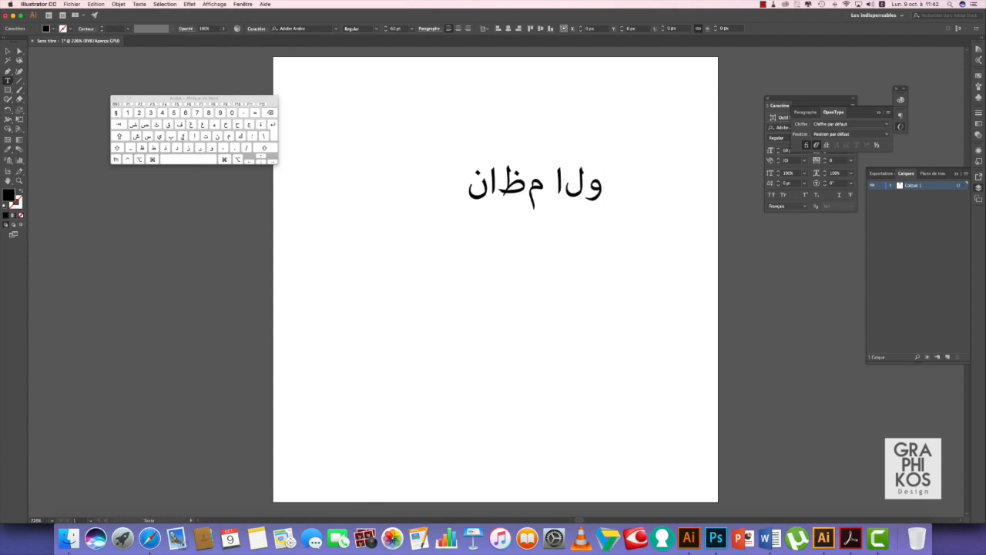
click(183, 136)
text(الولا)
click(205, 136)
click(160, 138)
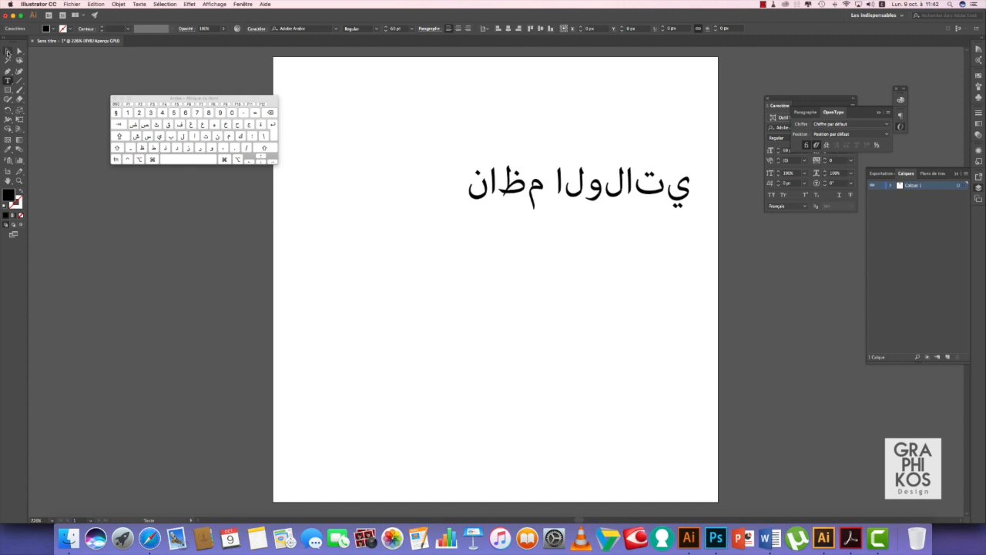
key(Escape)
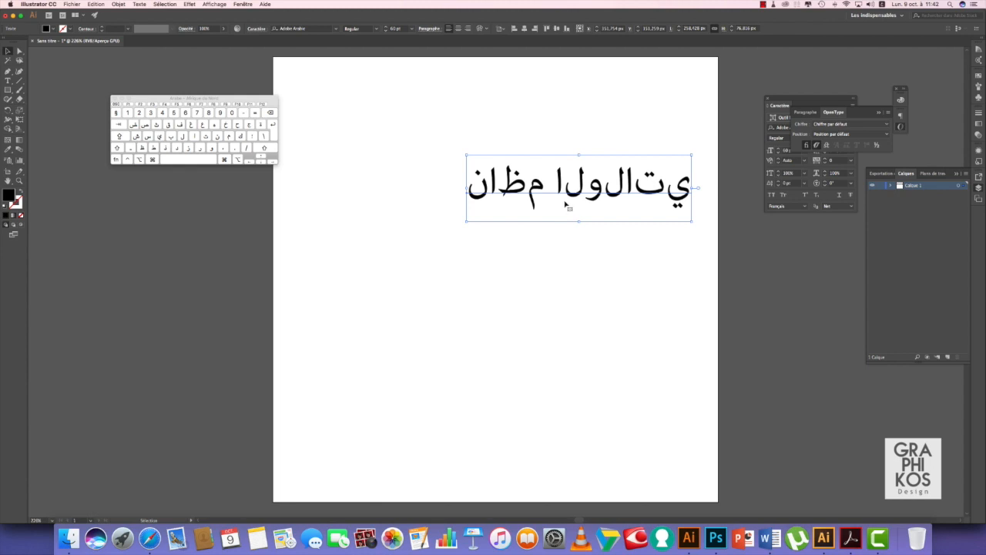
key(Delete)
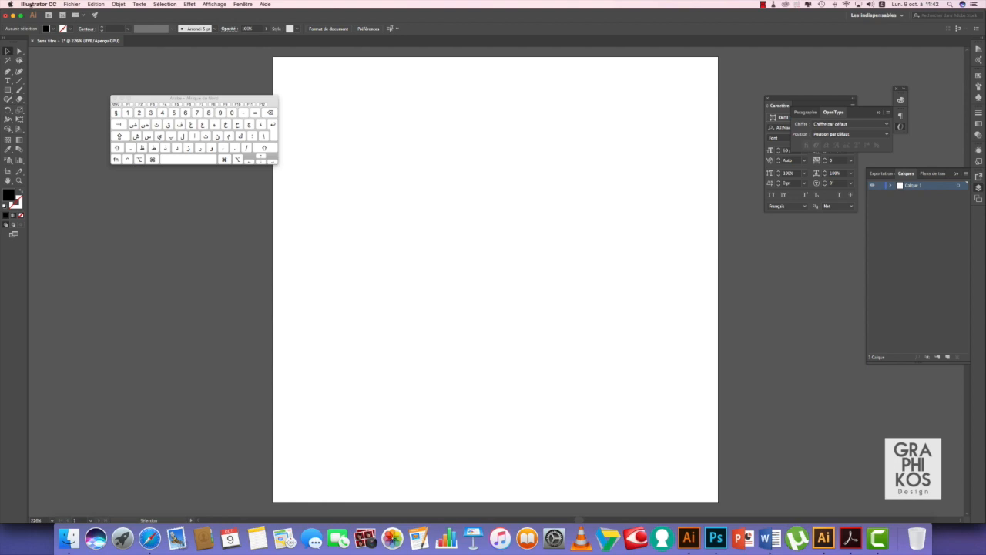
Step: Enable 'Afficher les options indiques' in Illustrator CC's Texte preferences
click(31, 5)
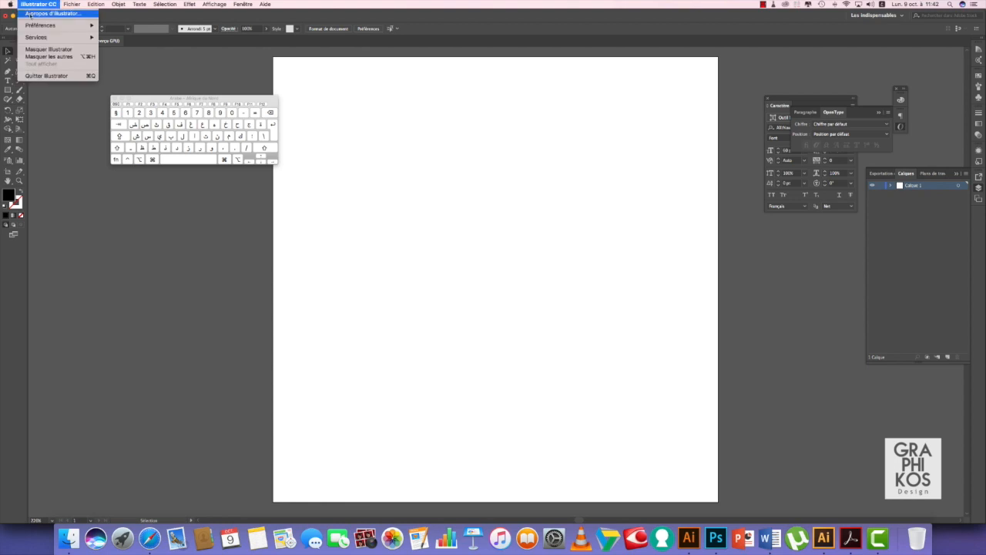
mouse_move(69, 25)
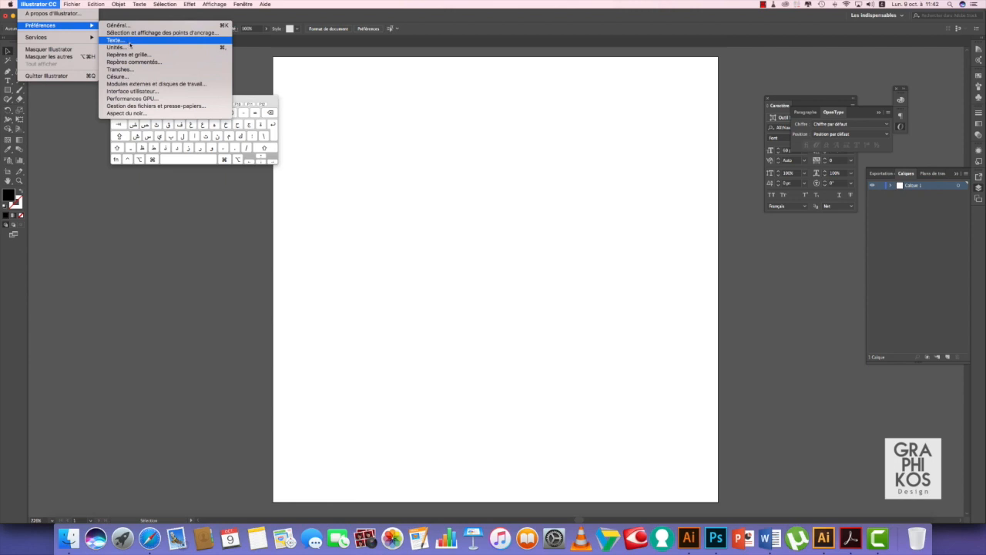
mouse_move(96, 5)
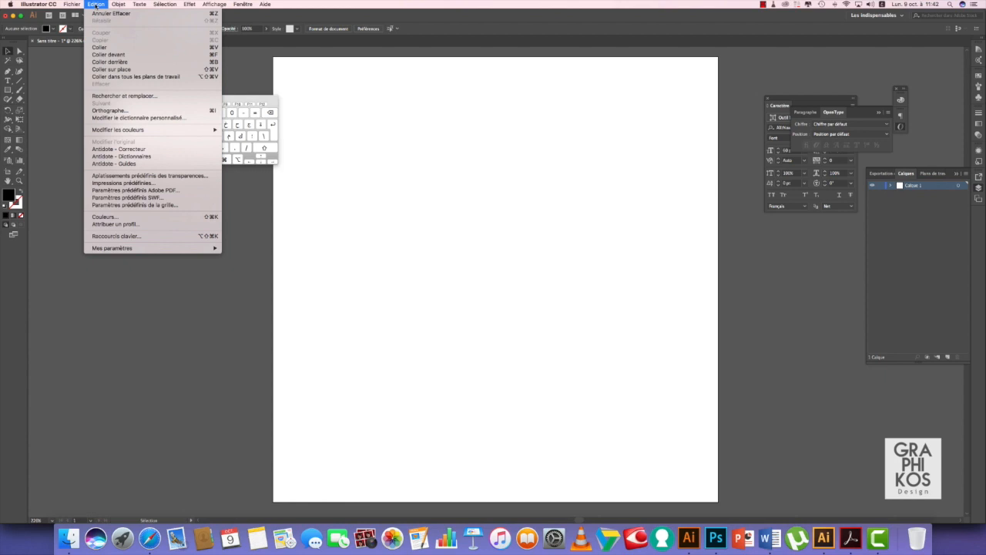
mouse_move(42, 6)
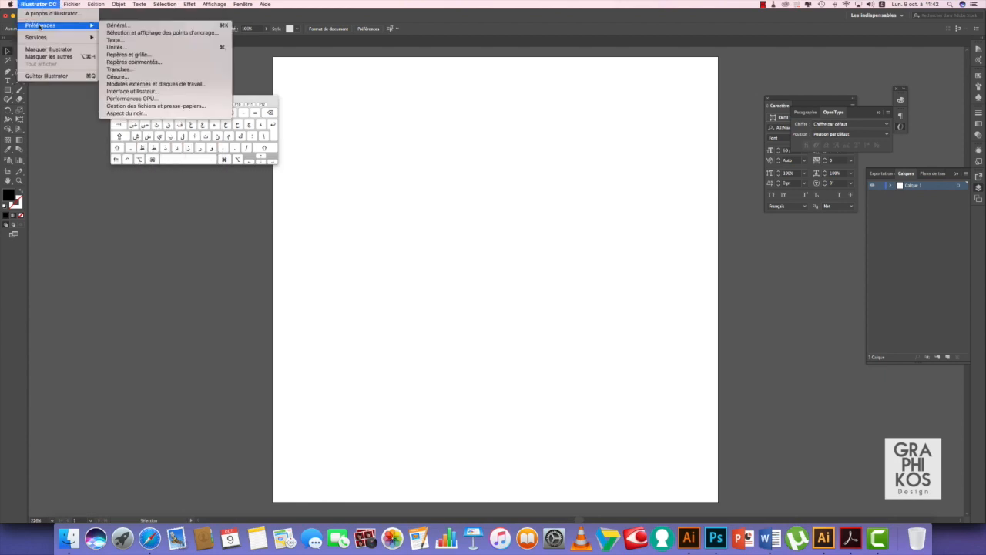
click(108, 40)
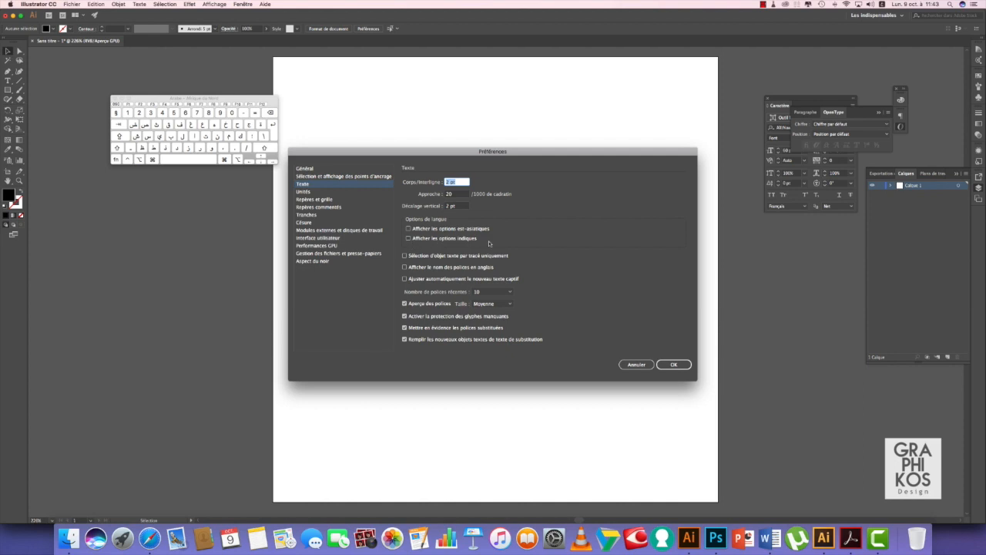
click(409, 239)
click(675, 365)
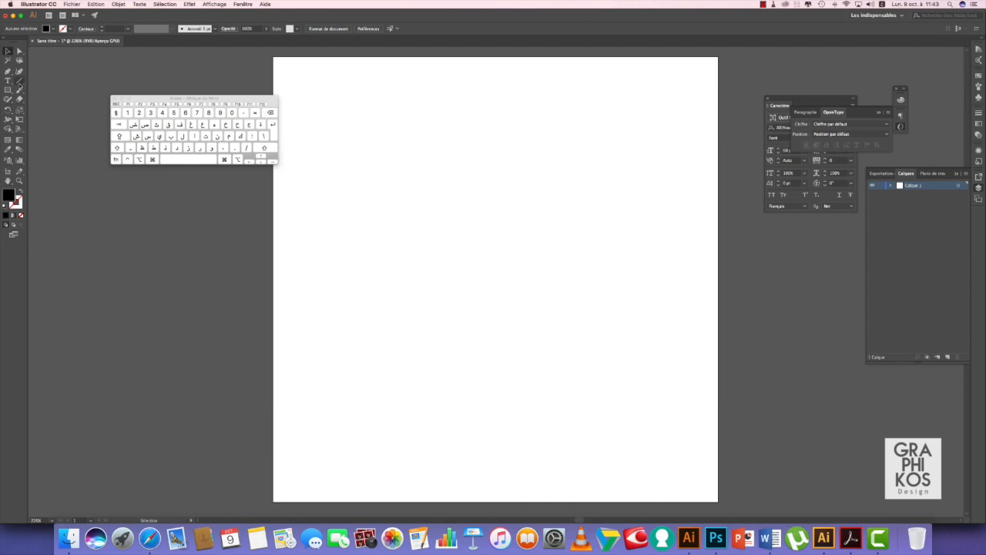
Step: Add a placeholder text line, move it to the page centre, and select all its text
click(8, 82)
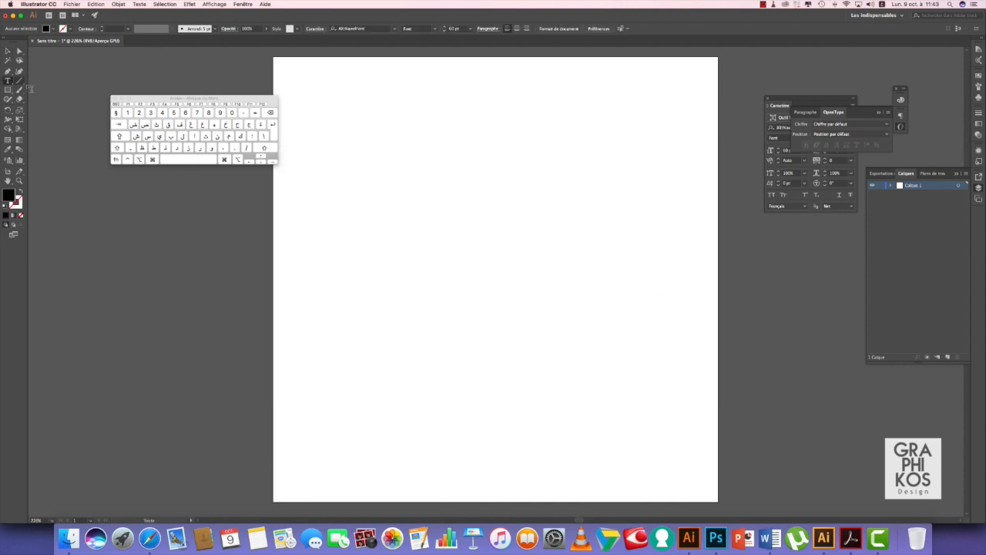
click(609, 179)
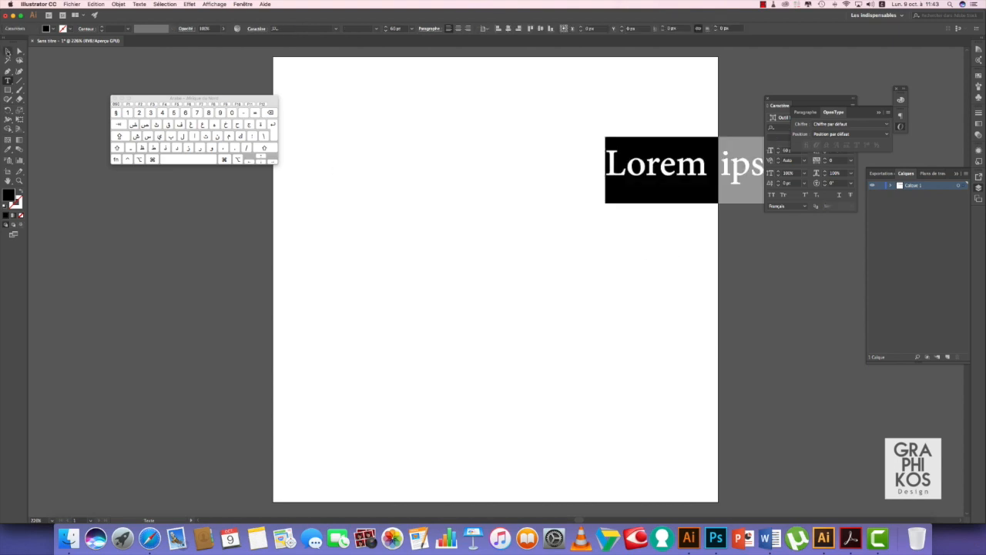
click(7, 51)
drag(678, 164, 438, 182)
click(8, 80)
key(super+a)
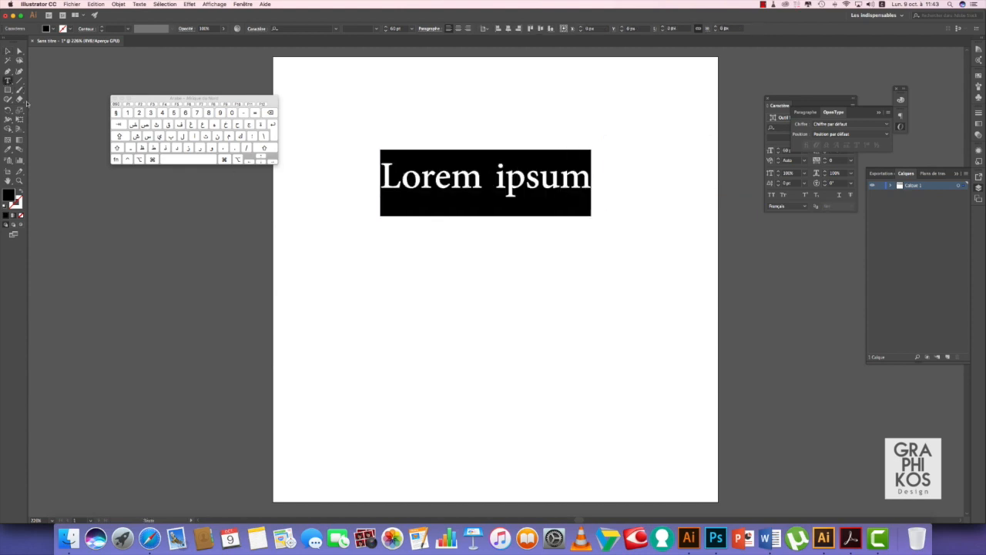
click(218, 138)
click(194, 137)
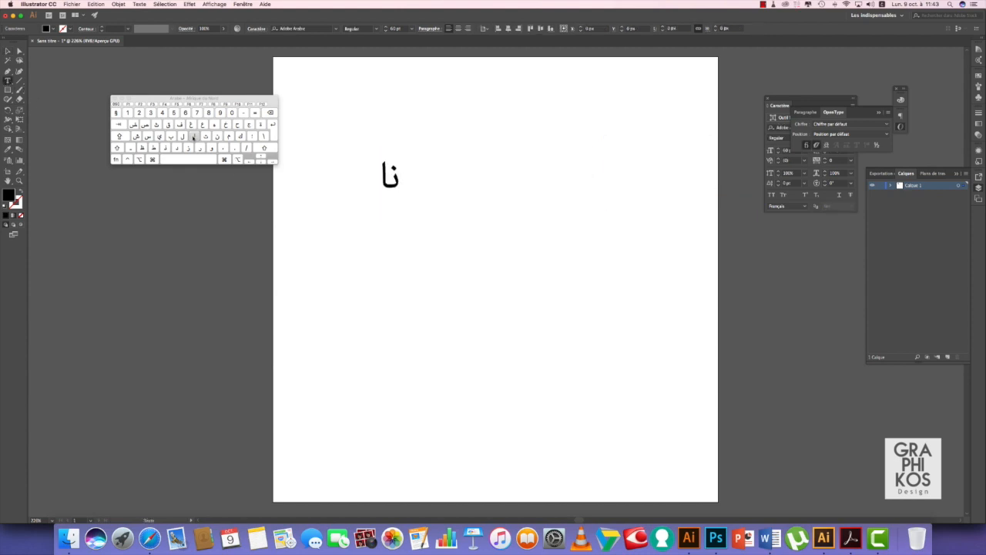
click(142, 149)
click(229, 137)
click(197, 160)
click(195, 136)
click(183, 136)
click(211, 148)
click(147, 136)
click(182, 136)
click(195, 137)
click(160, 137)
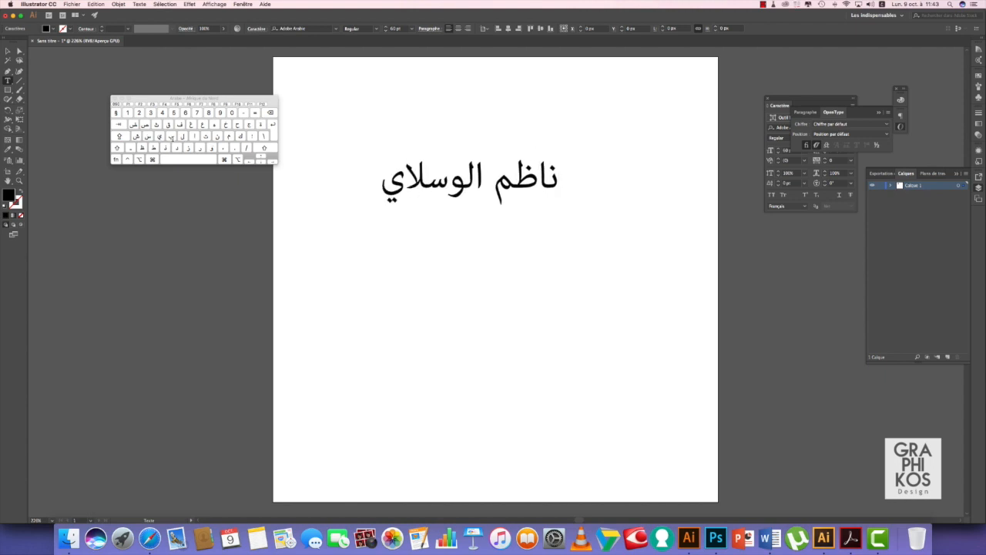
click(270, 112)
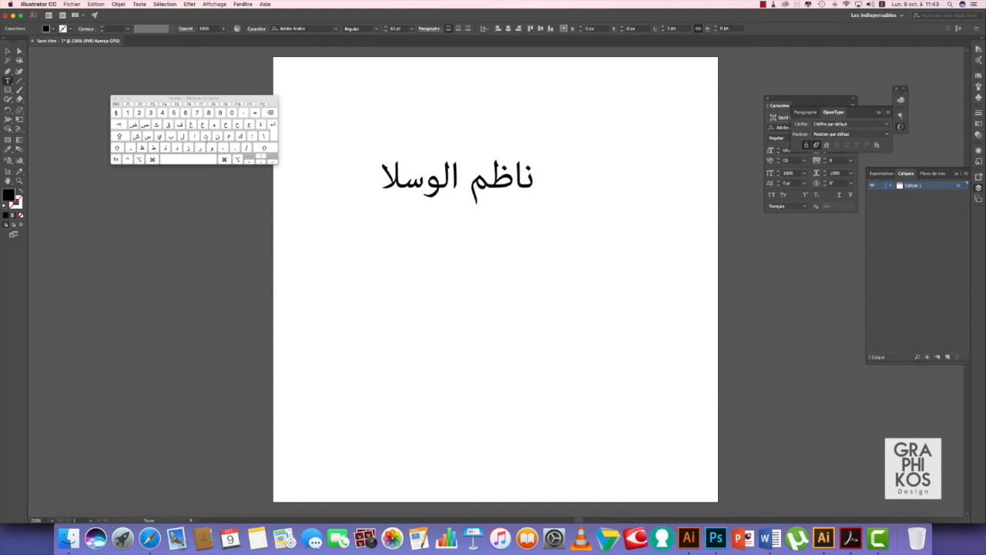
click(205, 137)
text(ي)
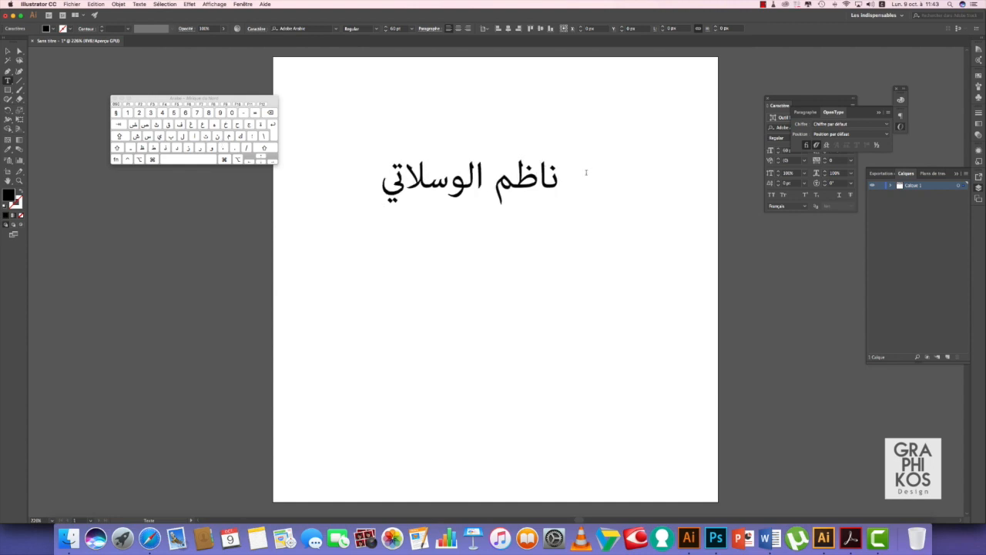
click(8, 51)
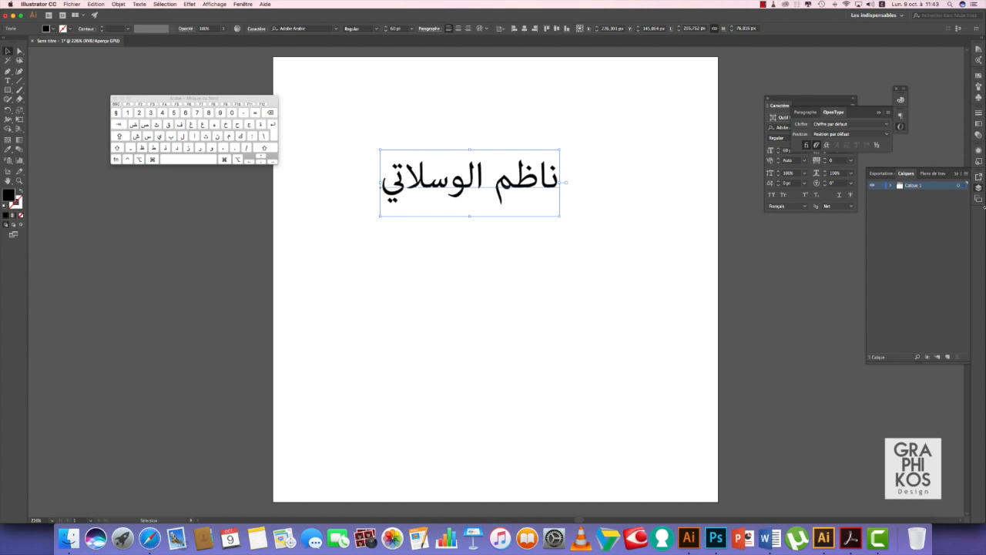
Step: Set the Arabic name's vertical and horizontal scale both to 175%
click(804, 172)
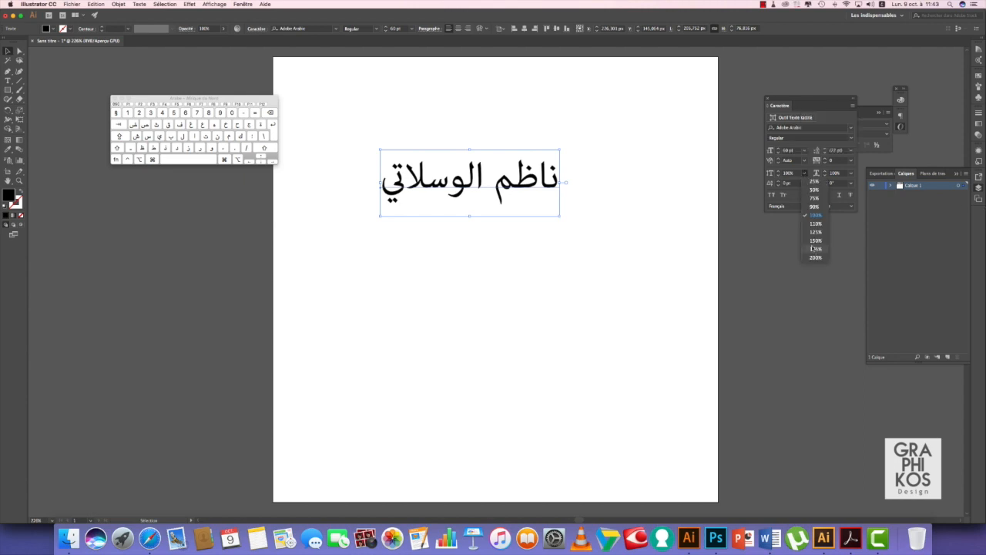
click(813, 251)
click(850, 173)
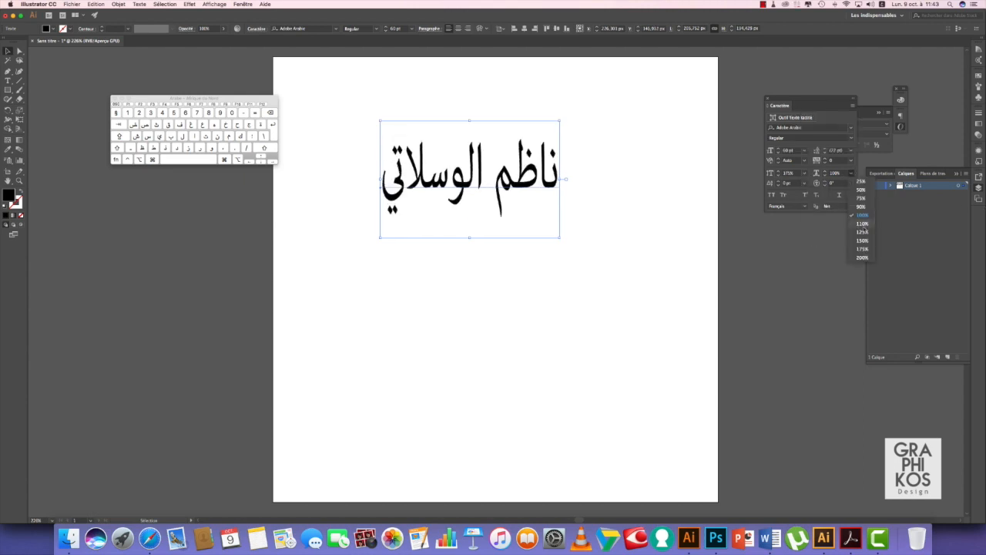
click(861, 249)
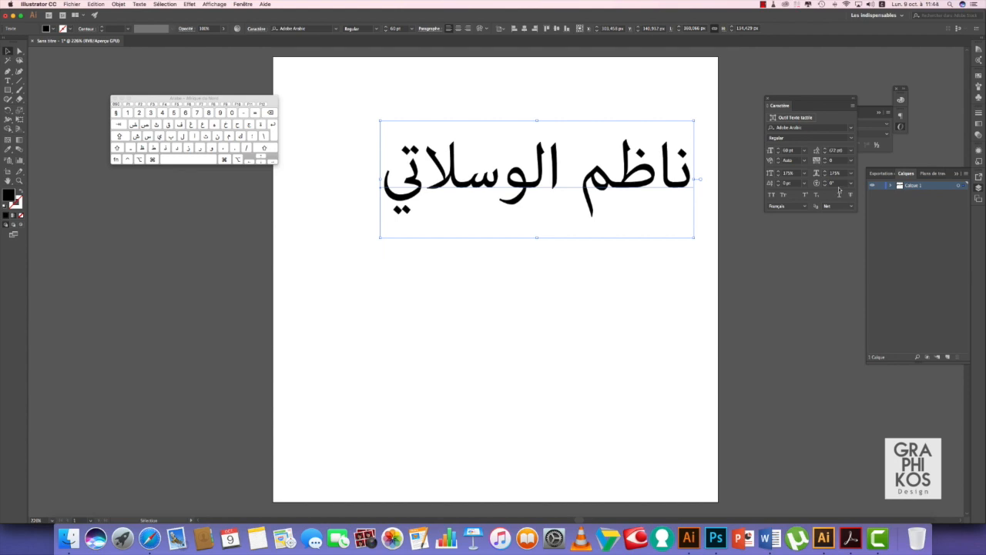
Step: In Photoshop, set the Texte preference engine to 'Moyen-Orient et Asie du Sud'
click(716, 538)
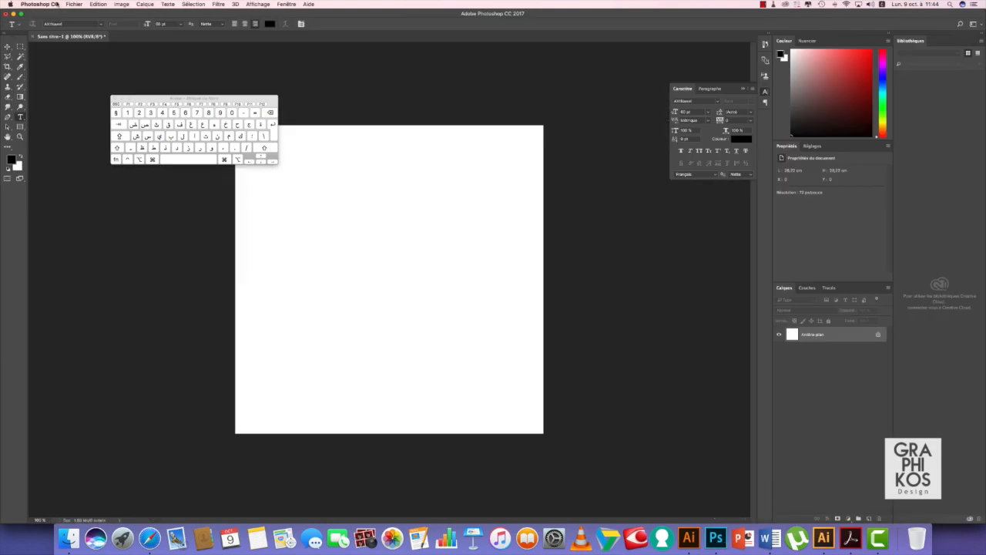
click(34, 5)
mouse_move(40, 28)
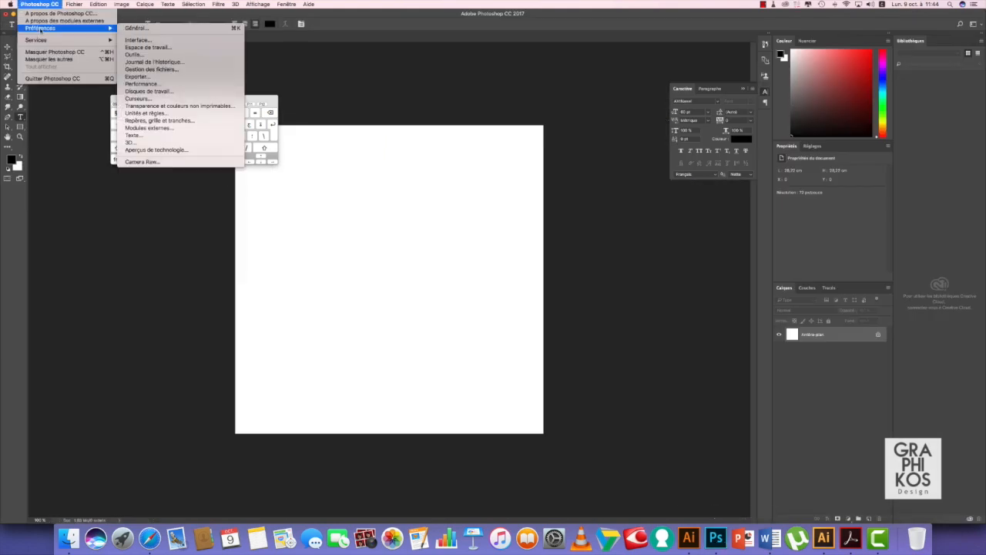
click(147, 136)
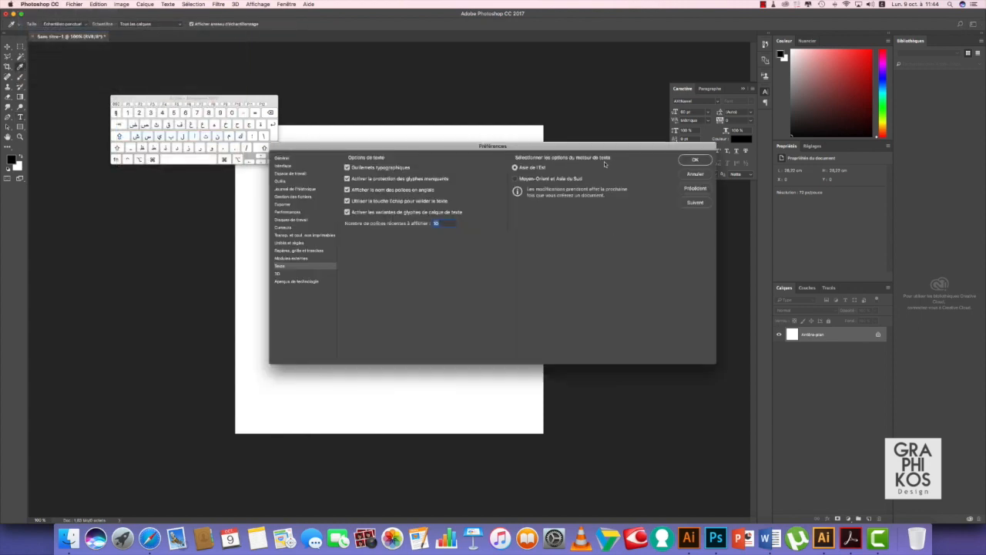
click(515, 179)
click(693, 160)
key(t)
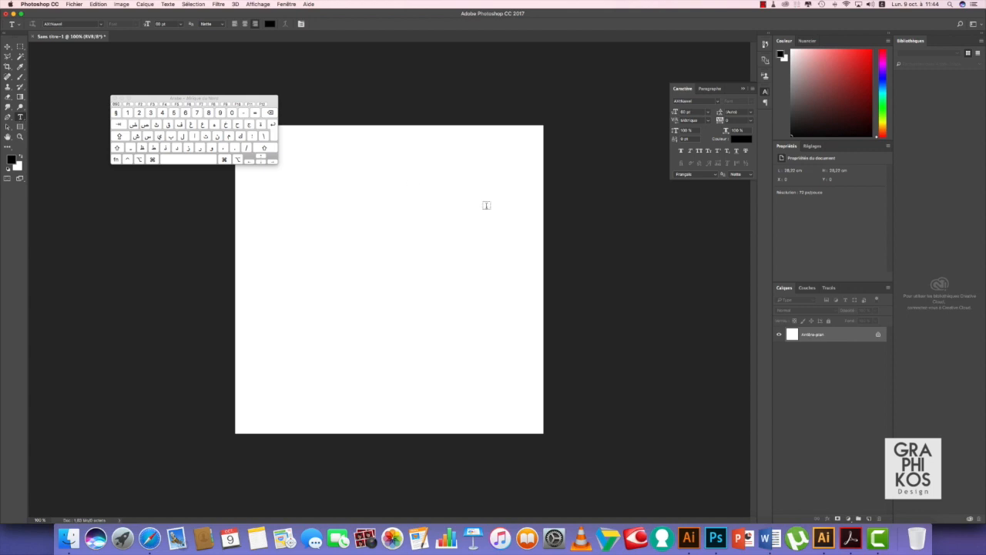
click(452, 223)
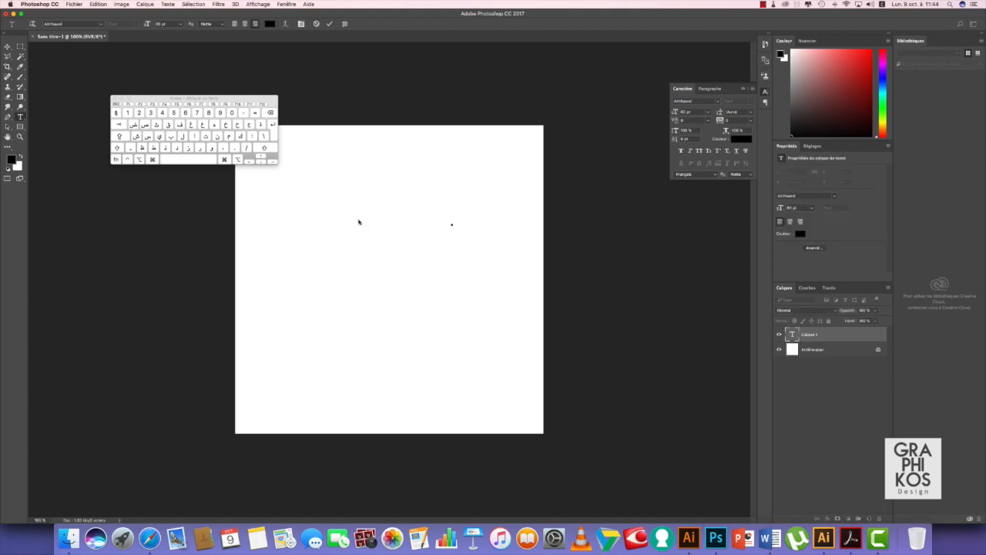
click(217, 138)
click(196, 138)
click(143, 148)
click(233, 137)
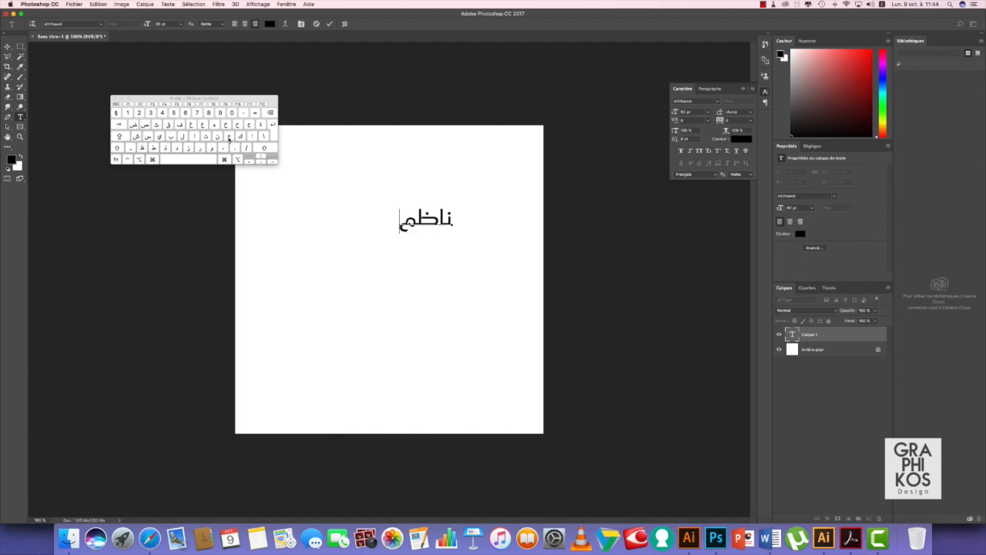
click(189, 159)
click(195, 137)
click(183, 136)
click(208, 149)
click(183, 137)
click(195, 136)
click(205, 136)
click(159, 136)
click(364, 220)
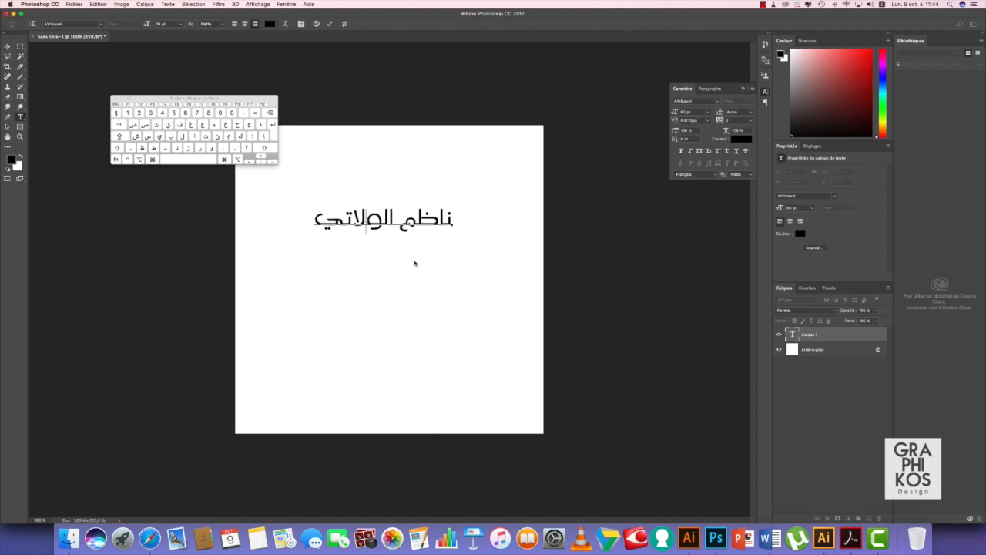
click(147, 136)
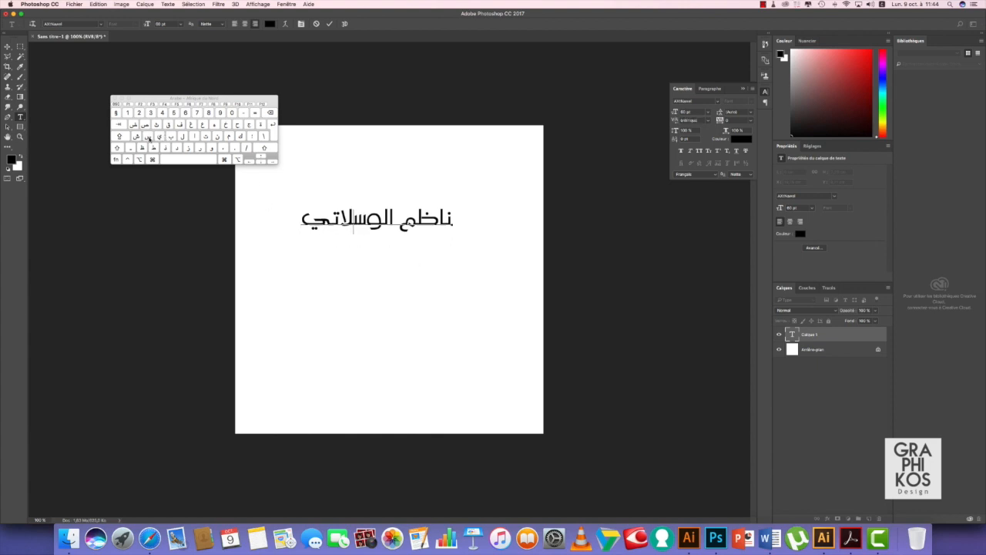
Step: Make the whole Arabic line faux bold and underlined, then commit the text
drag(295, 220, 511, 224)
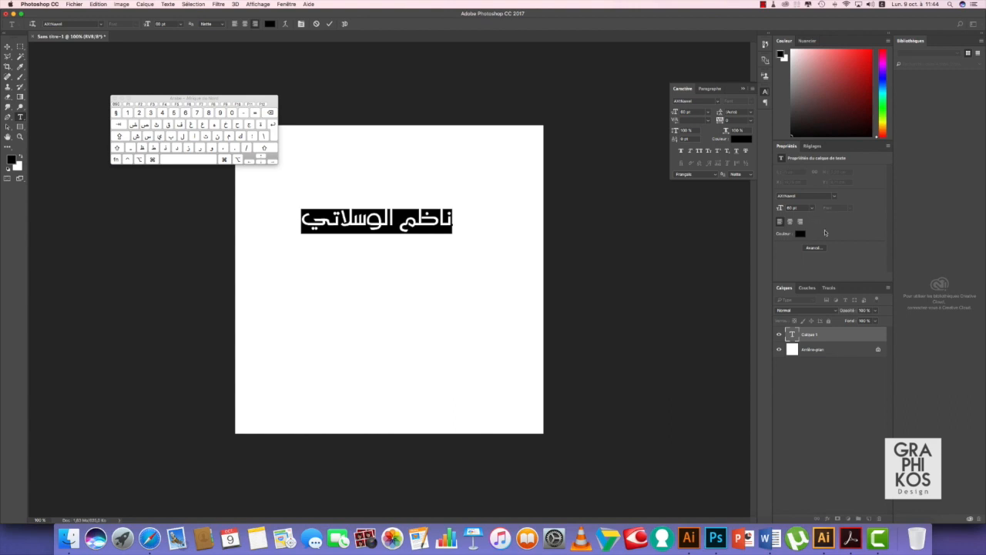
click(813, 247)
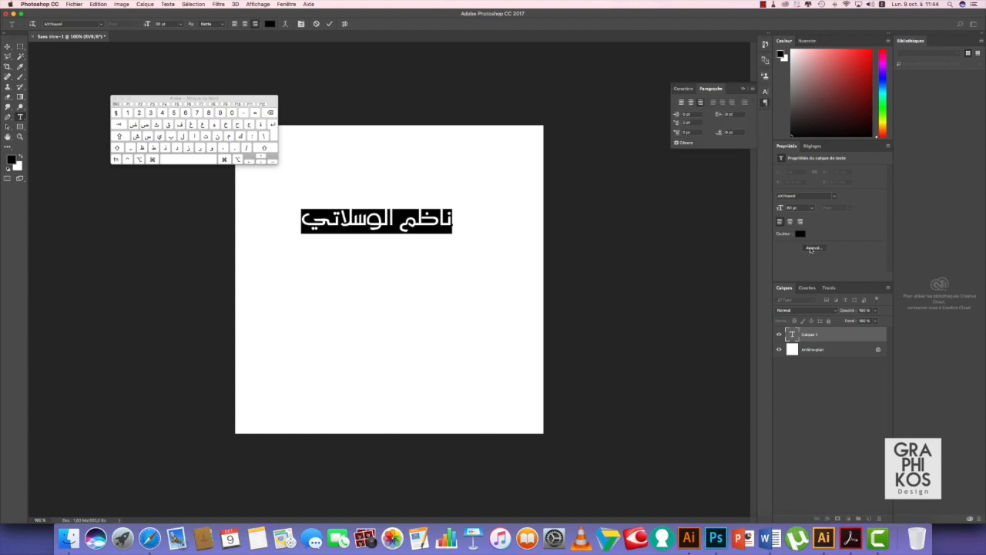
click(811, 248)
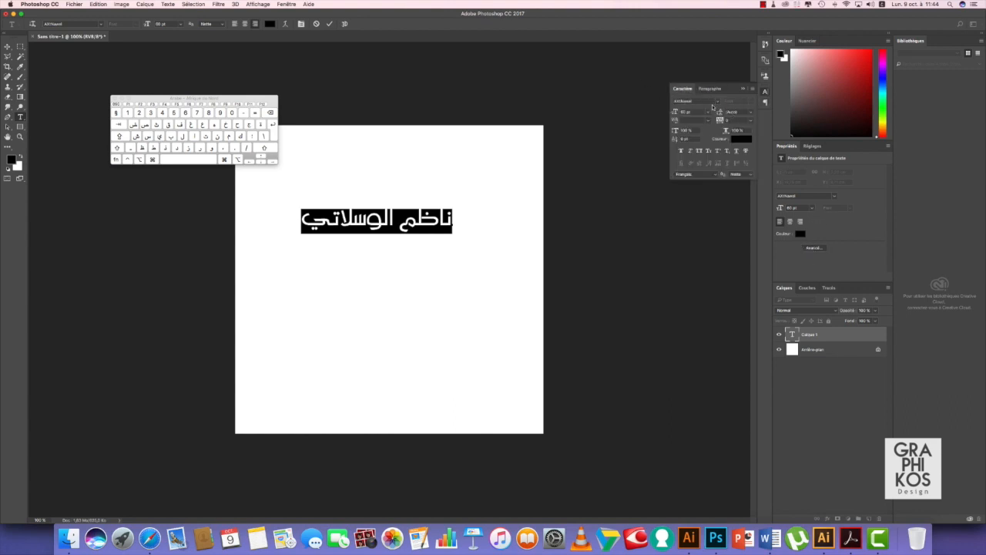
click(681, 151)
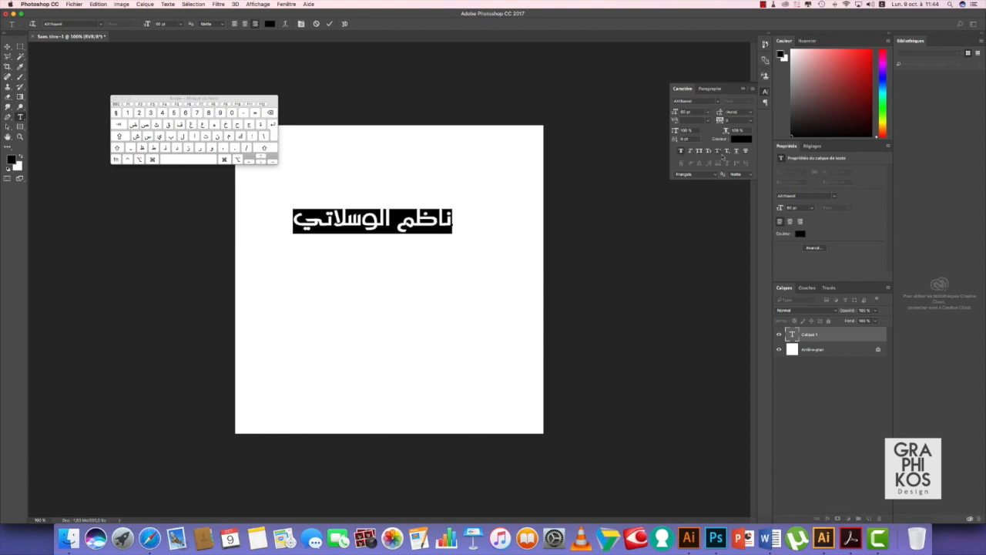
click(735, 151)
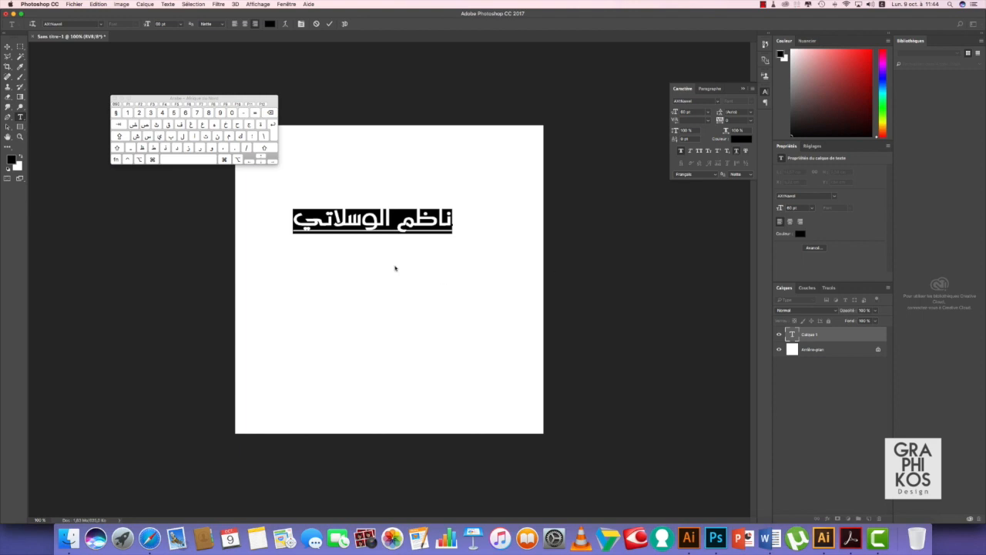
click(488, 227)
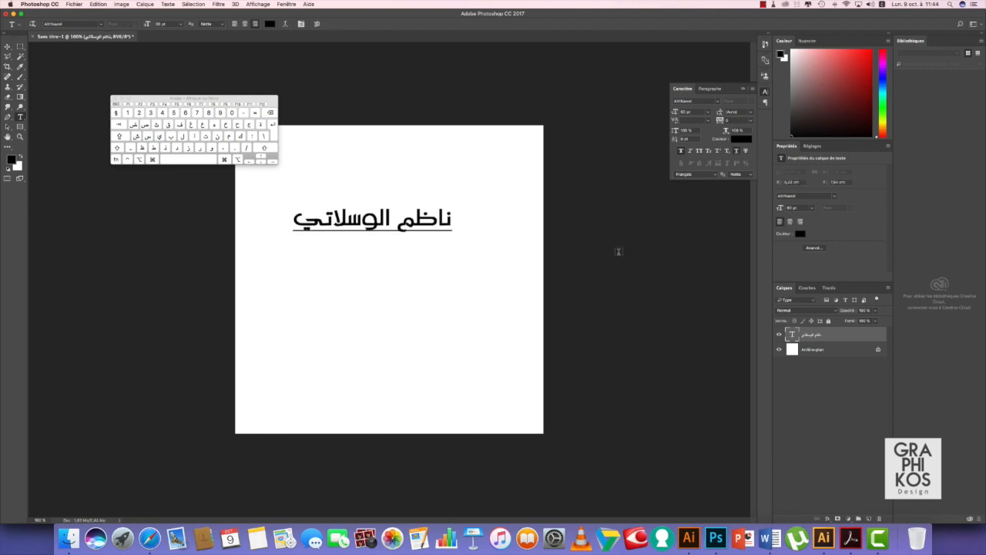